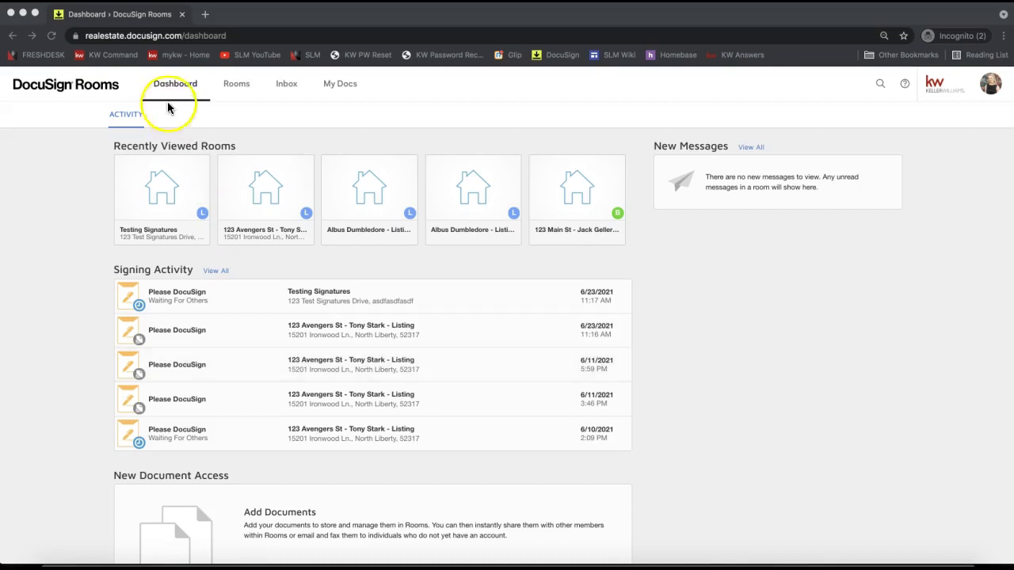
Type 'real' into the site address field, then dismiss the address suggestions.
click(182, 35)
text(real)
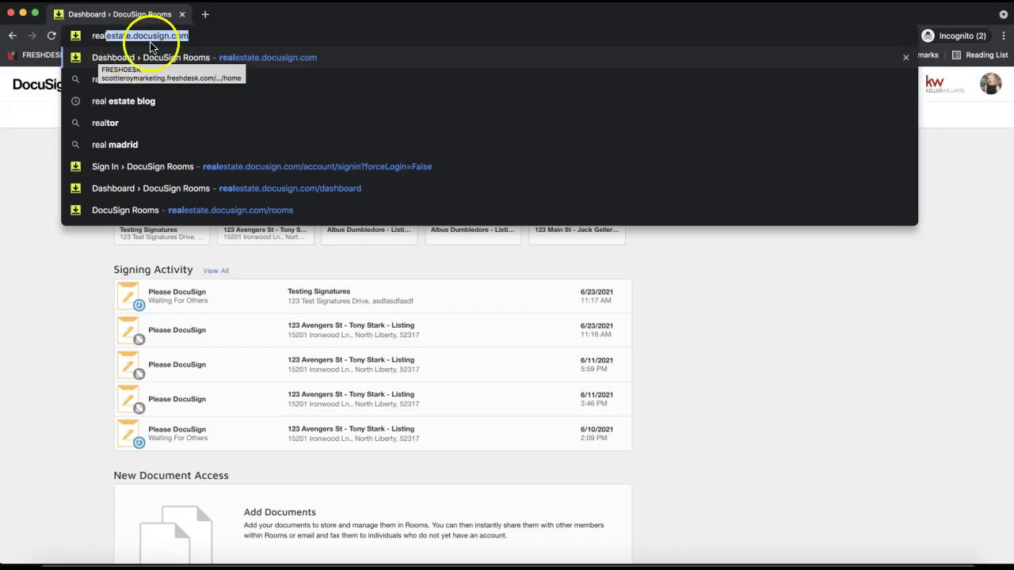
click(45, 145)
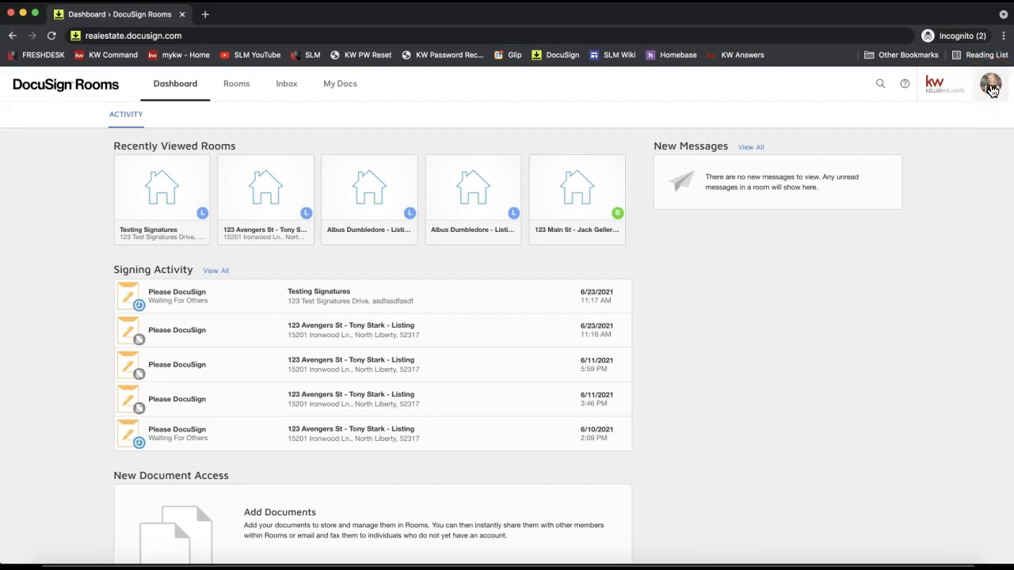
Open My Preferences from the profile avatar menu to show the Profile settings.
click(992, 91)
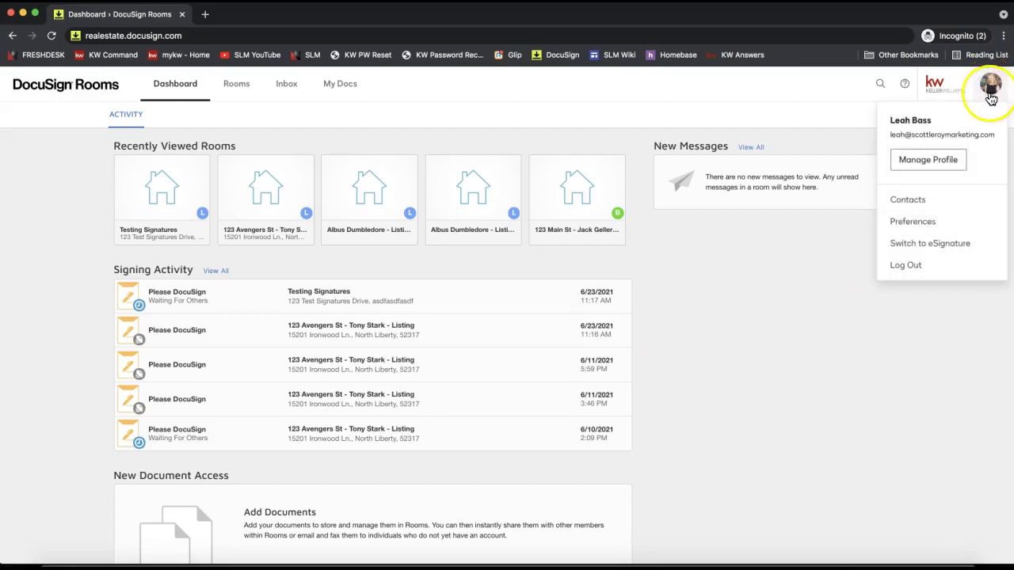
click(993, 95)
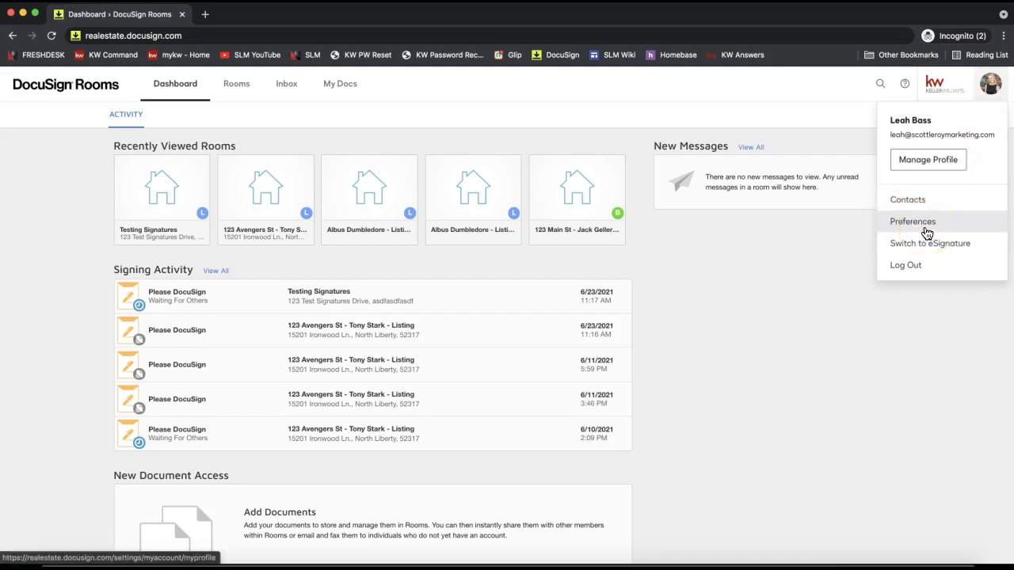
click(913, 222)
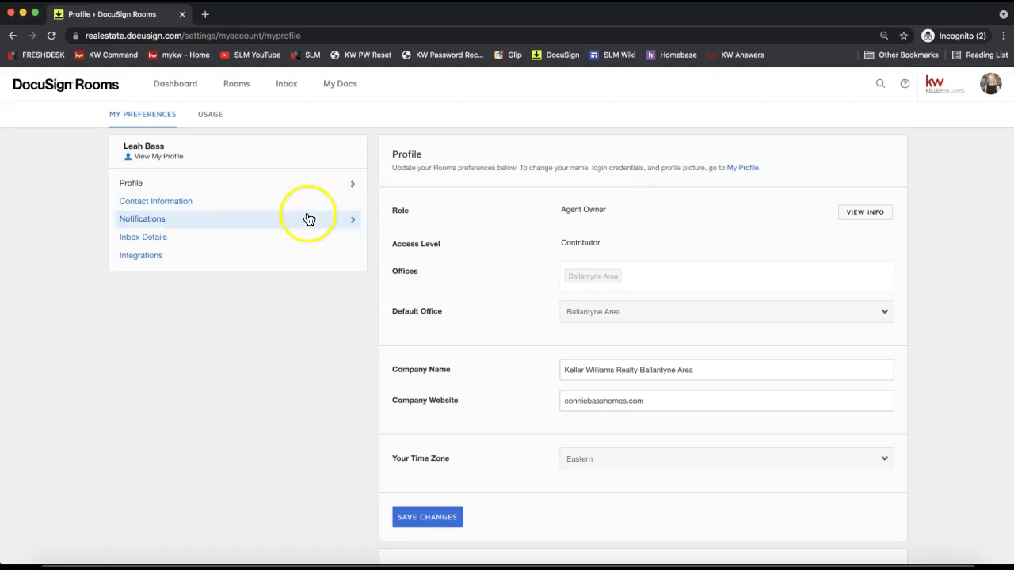
Show the Integrations preferences and highlight the DocuSign Forms Settings heading.
click(141, 262)
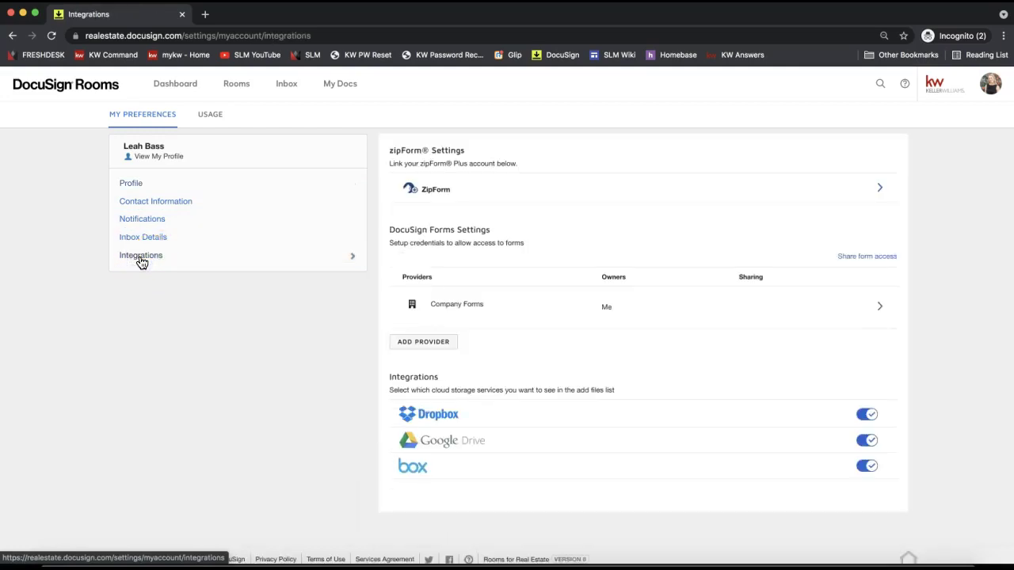
click(412, 229)
drag(411, 229, 472, 228)
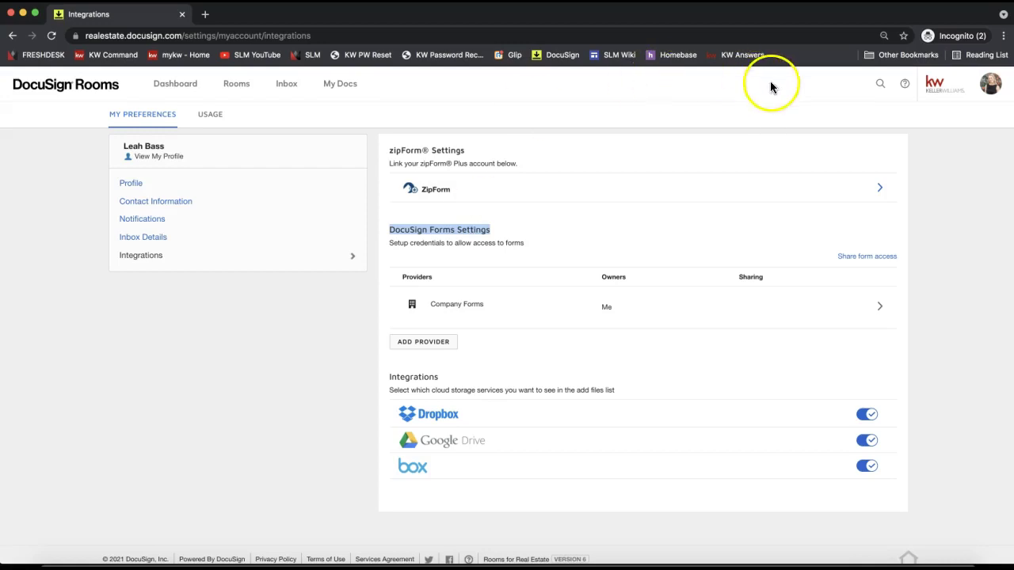
click(991, 84)
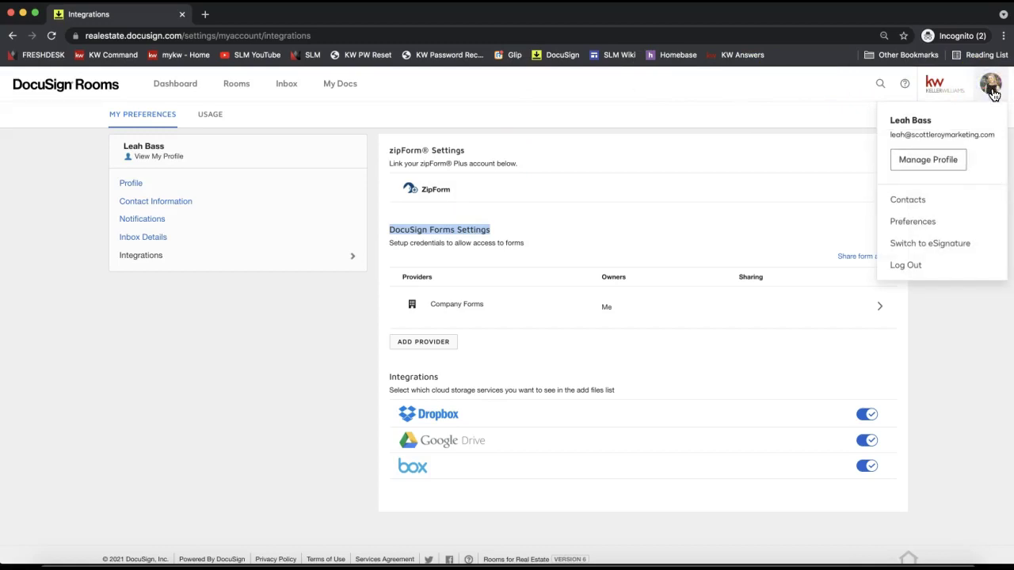
click(918, 228)
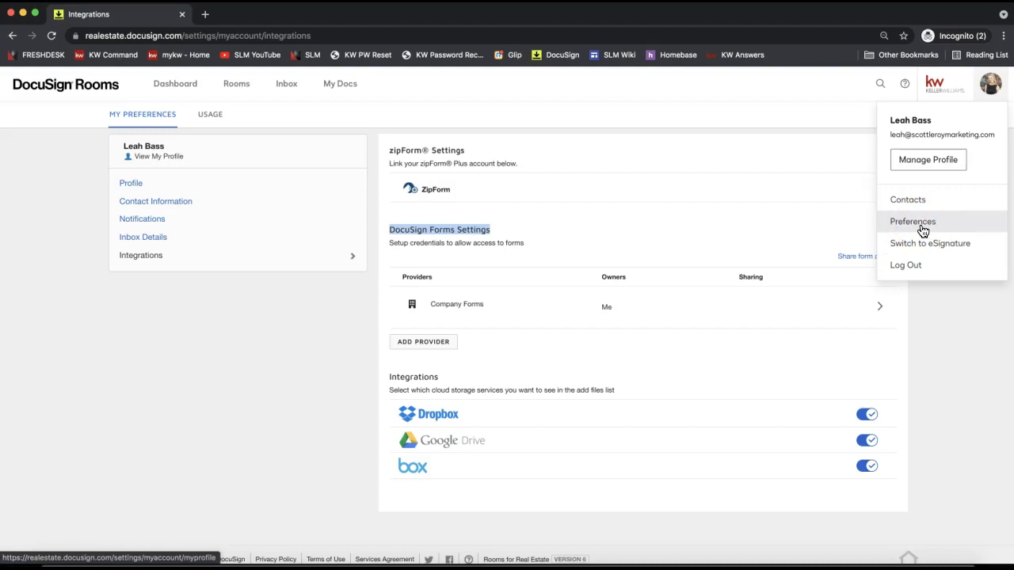
click(139, 262)
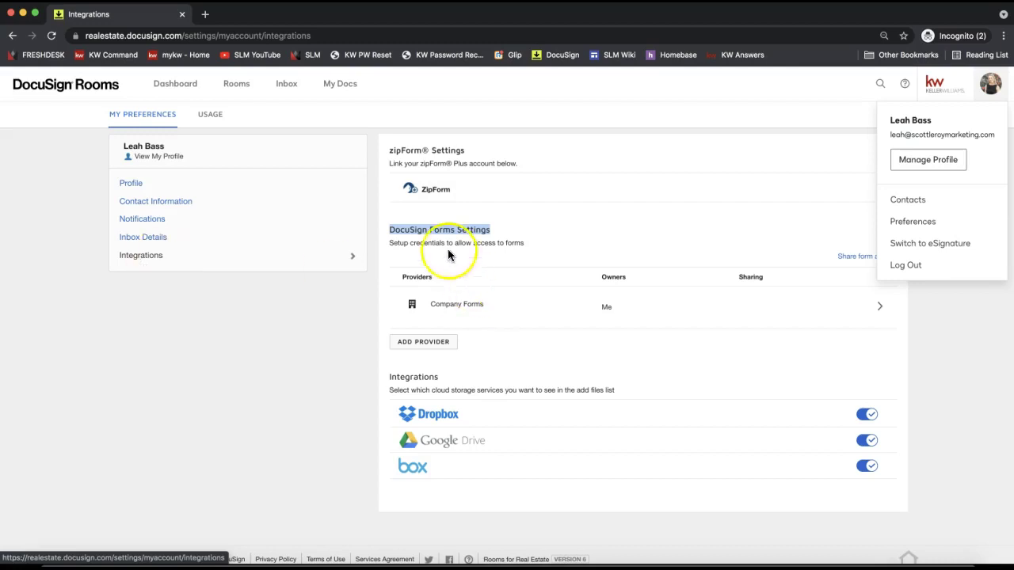
drag(441, 248, 423, 233)
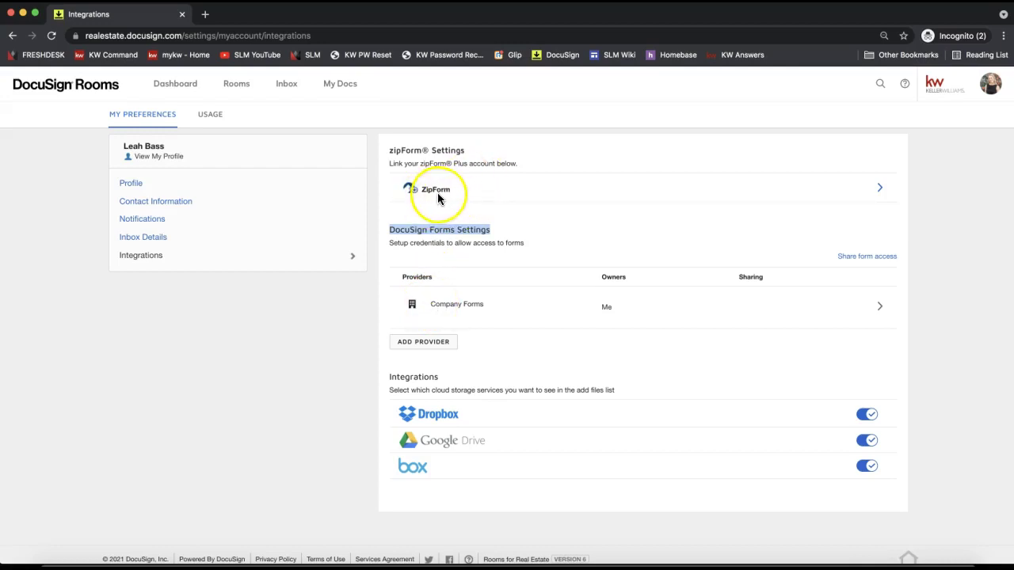
Deselect the heading and bring up the NRDS Availability - Agent Copy spreadsheet.
click(282, 336)
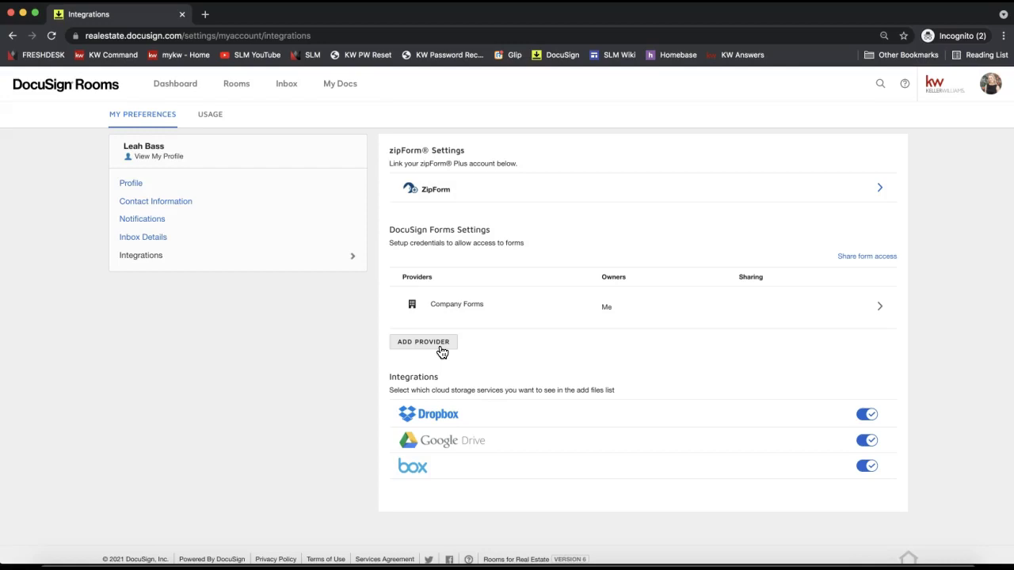
click(600, 145)
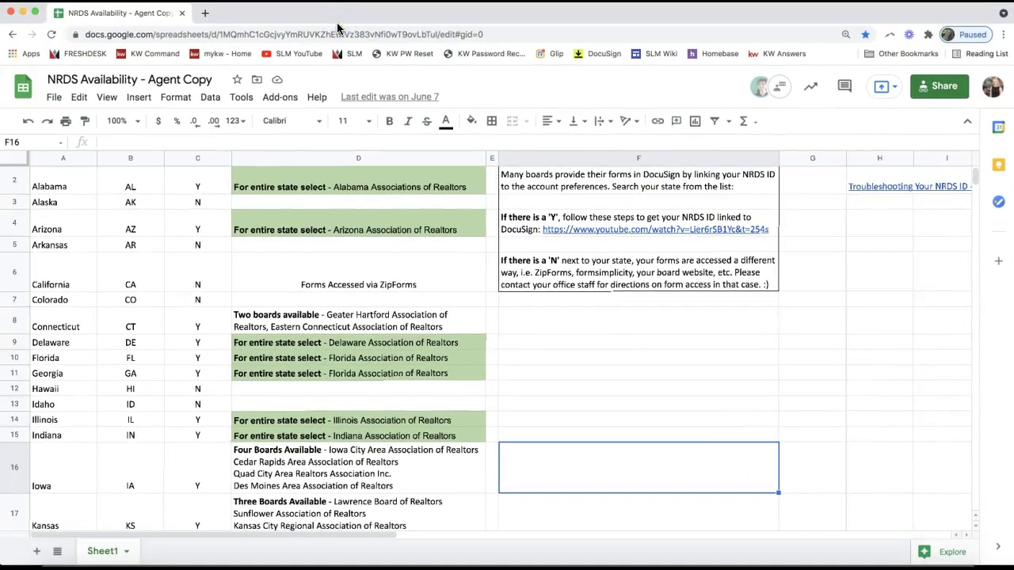
scroll(97, 335, up, 2)
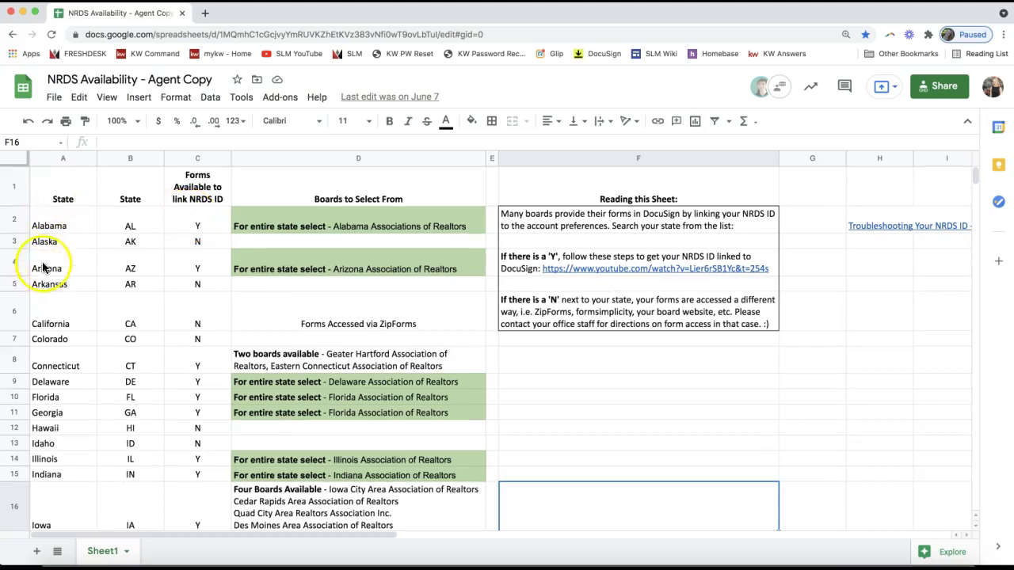
click(52, 228)
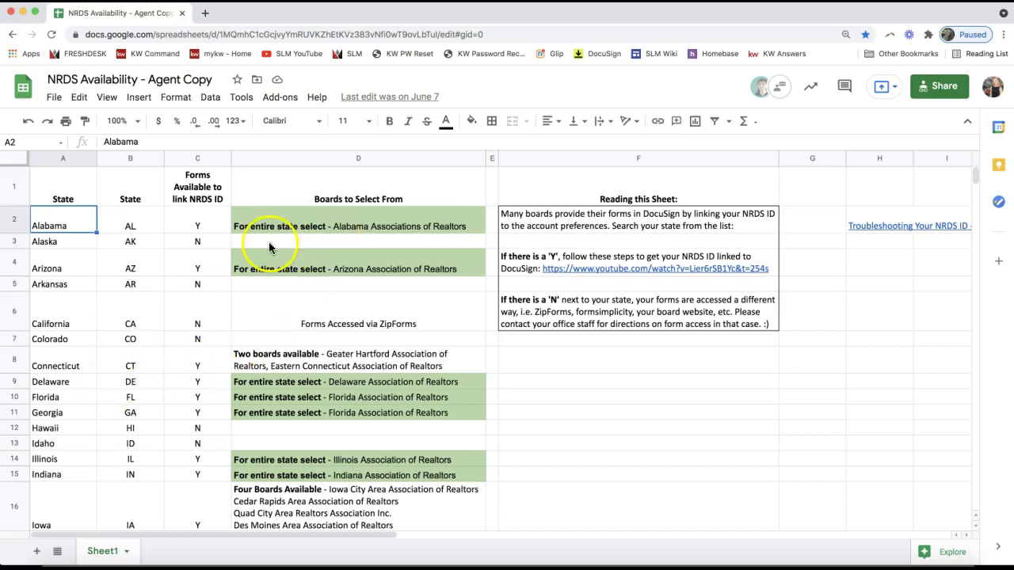
click(199, 184)
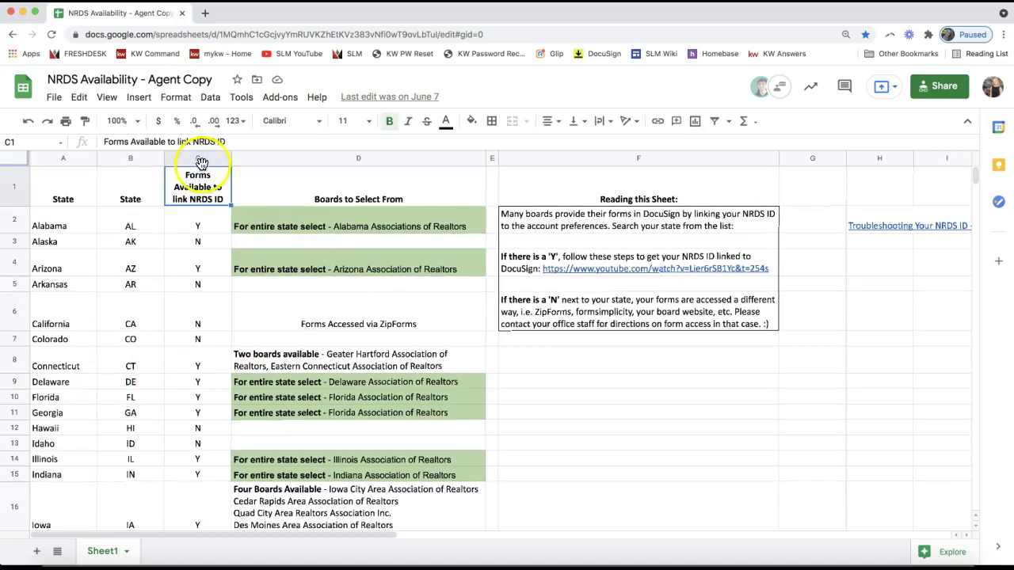
click(197, 229)
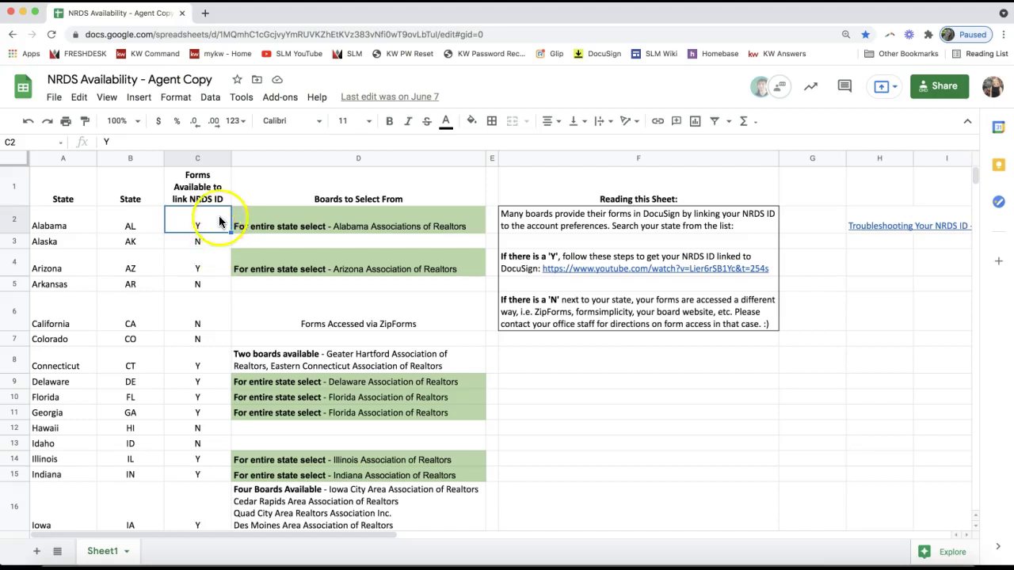
click(198, 257)
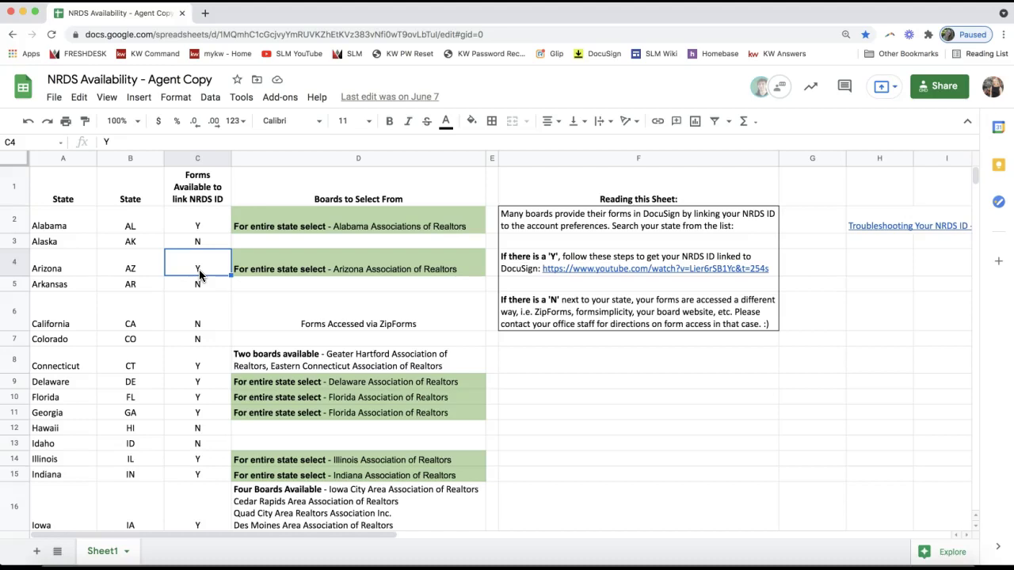
click(203, 310)
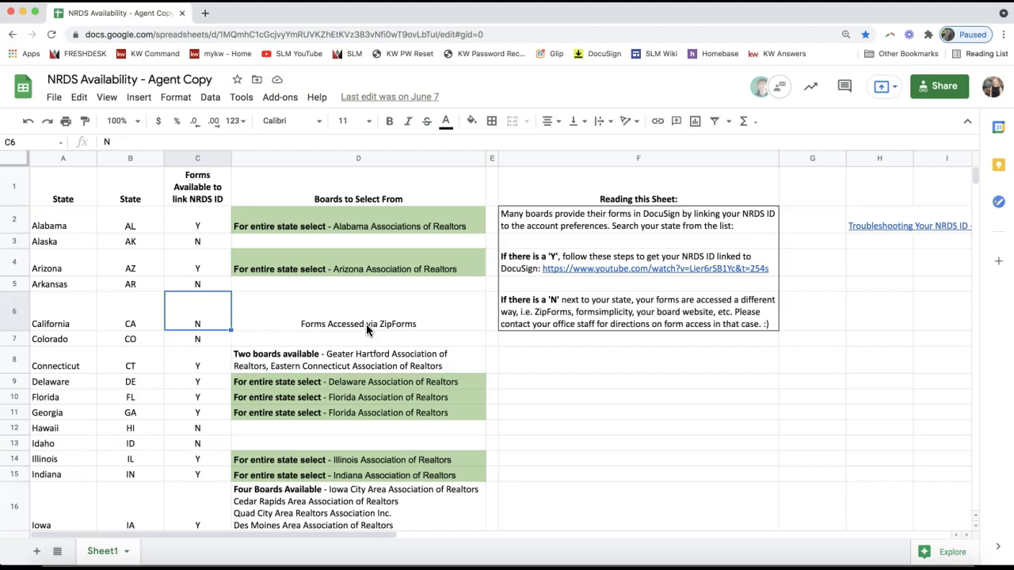
click(198, 340)
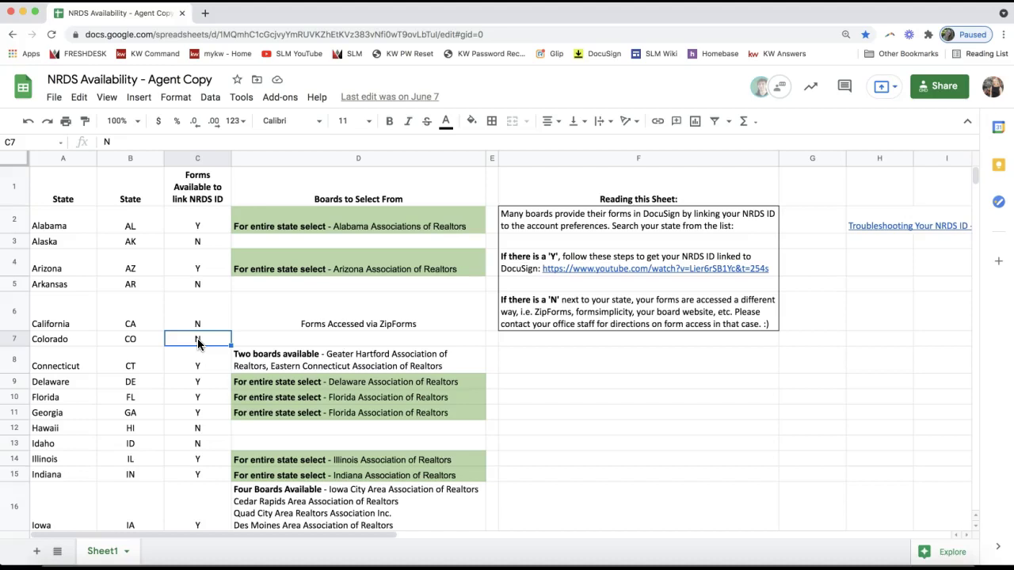
Point out the boards Arizona, Alabama and Florida agents should select in the sheet.
click(202, 269)
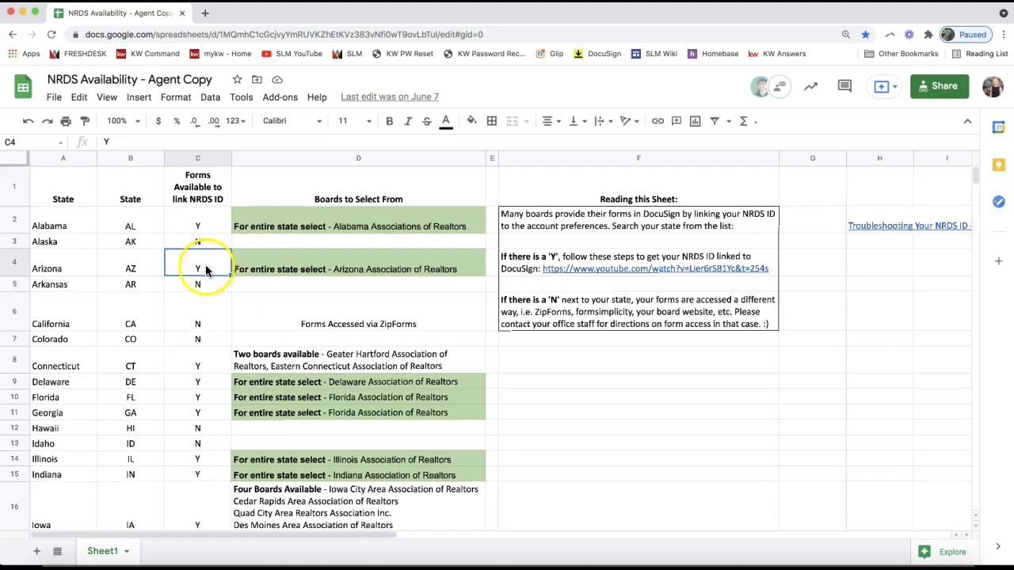
click(326, 268)
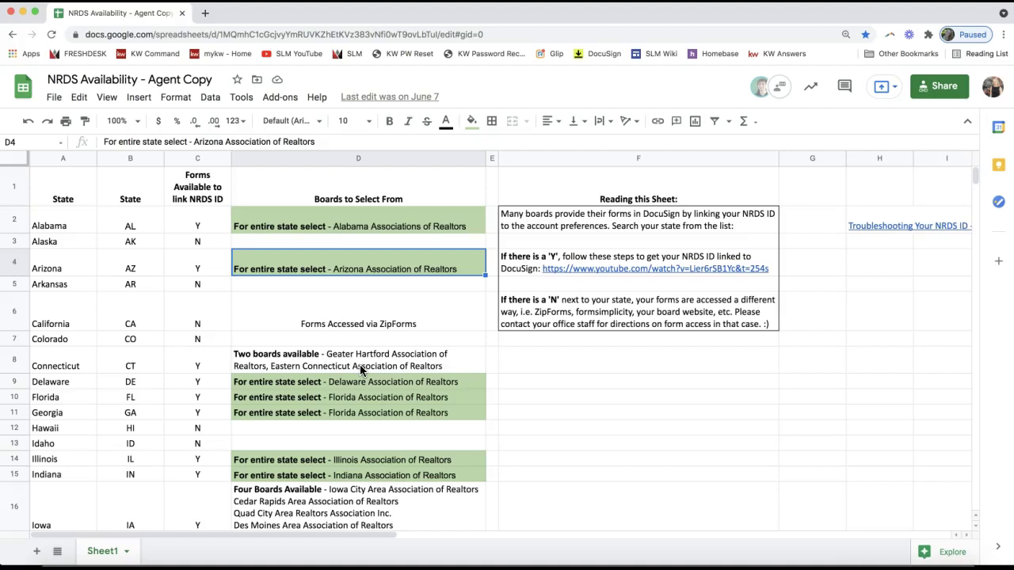
click(305, 225)
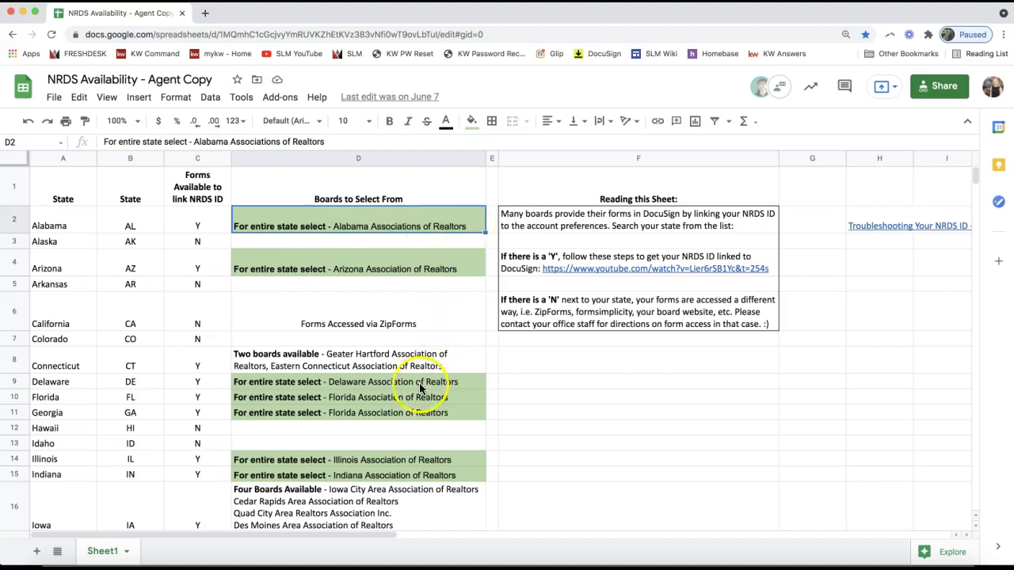
click(361, 395)
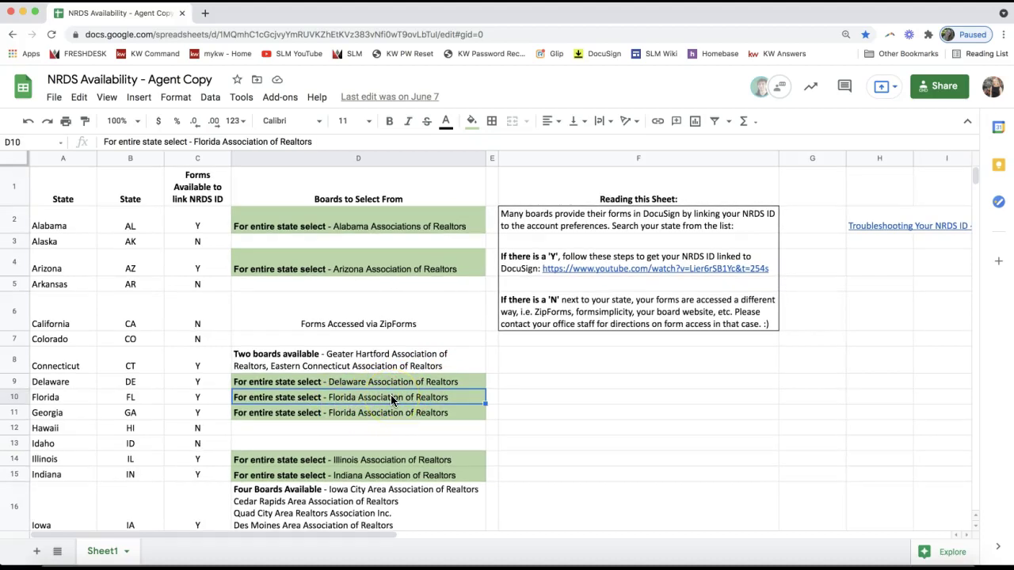
Show Iowa's four available boards, then move the spreadsheet window aside to reveal DocuSign.
scroll(391, 400, down, 1)
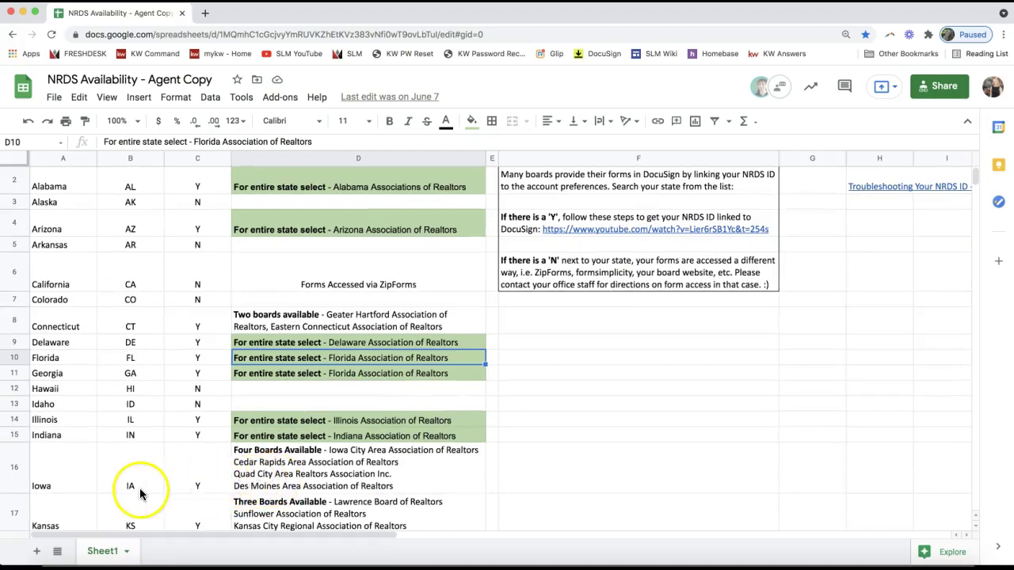
click(351, 477)
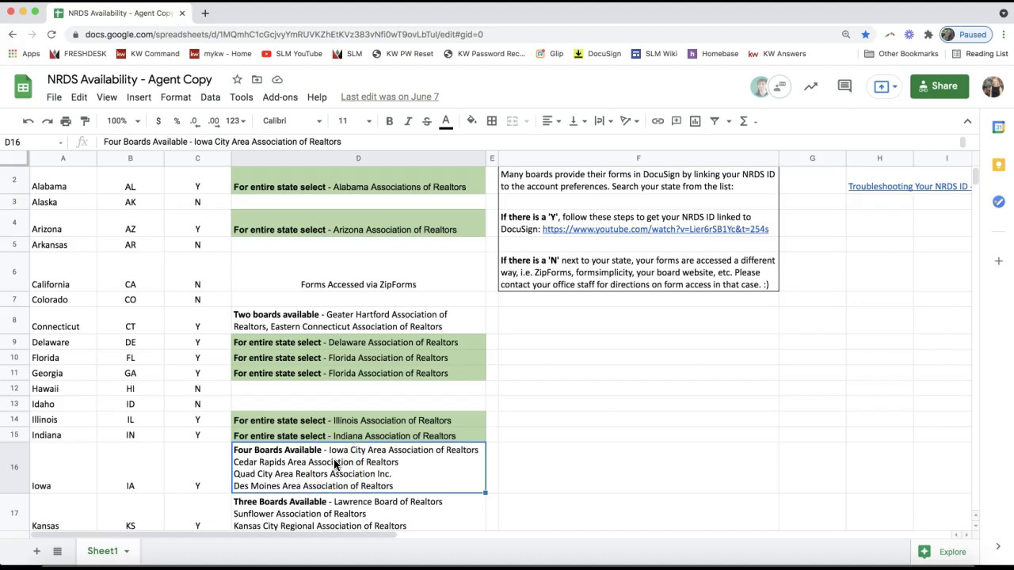
click(375, 431)
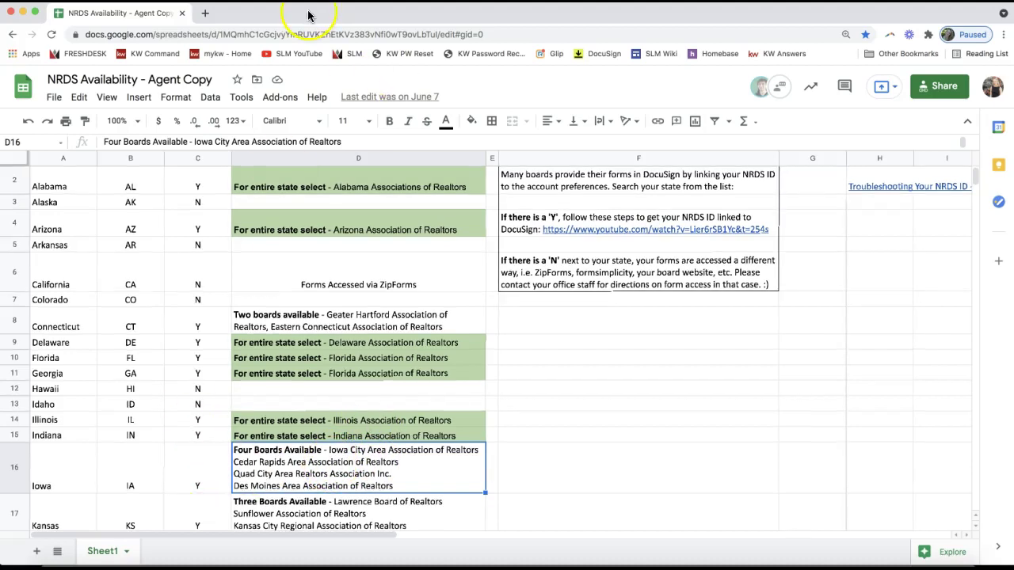
drag(310, 14, 815, 45)
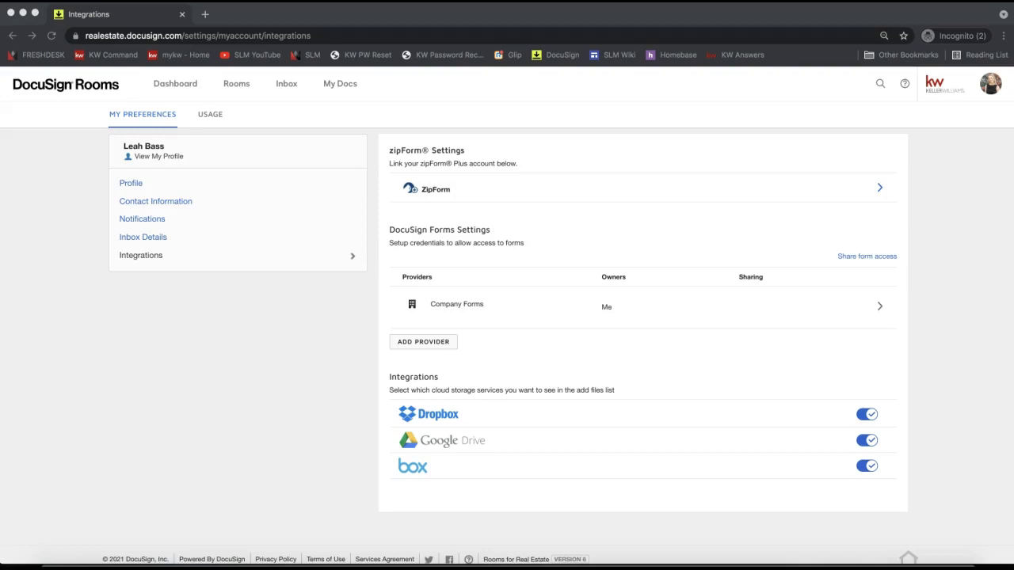
Start adding a forms provider and choose REALTOR (National Association of Realtors).
click(491, 358)
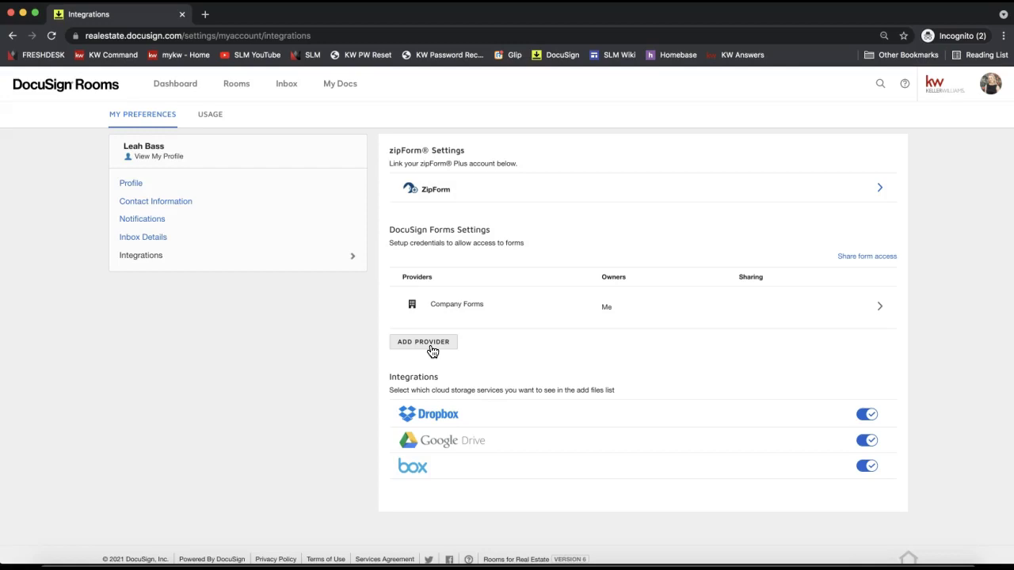
click(432, 351)
click(430, 351)
click(438, 350)
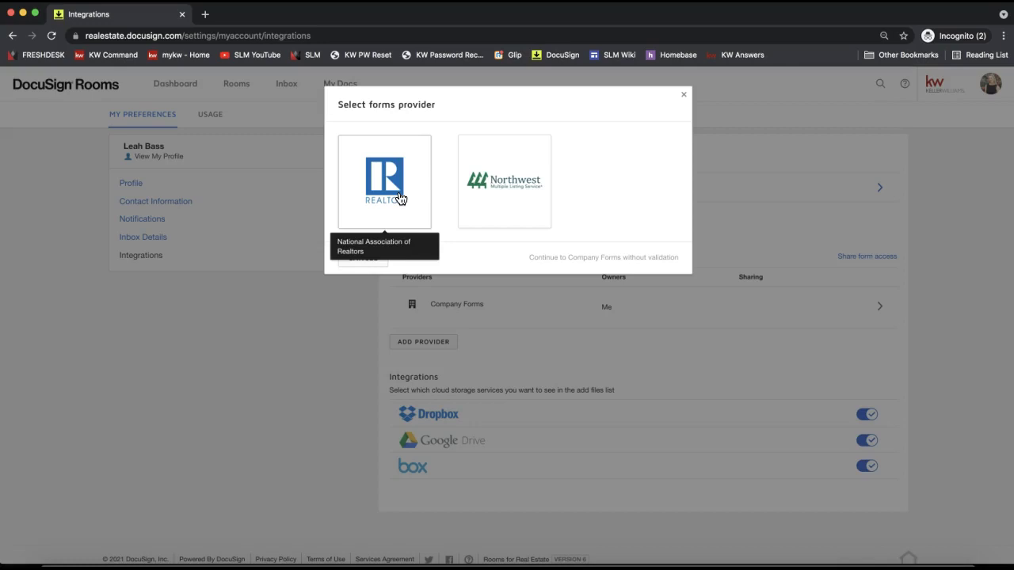
click(523, 194)
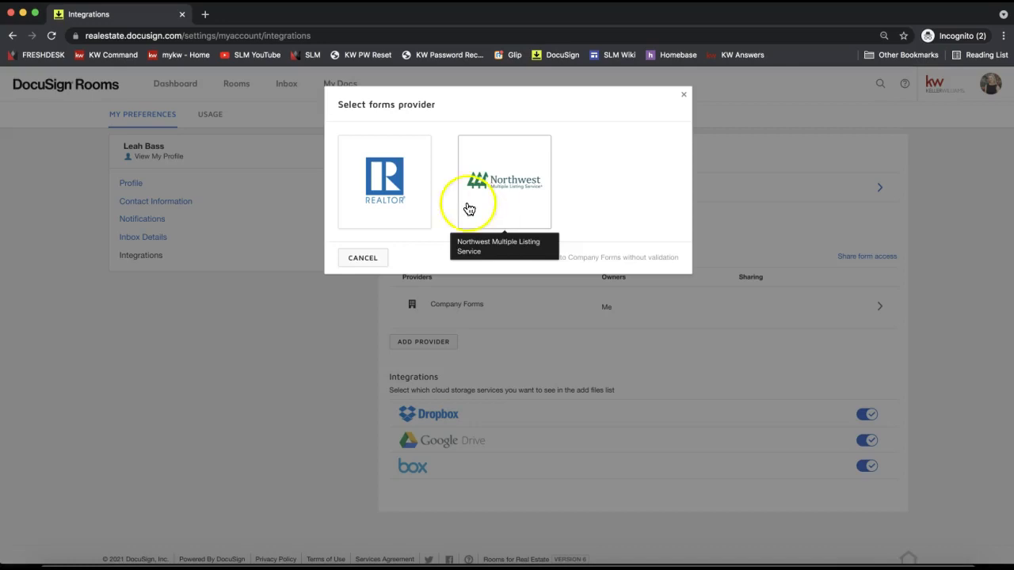
click(390, 213)
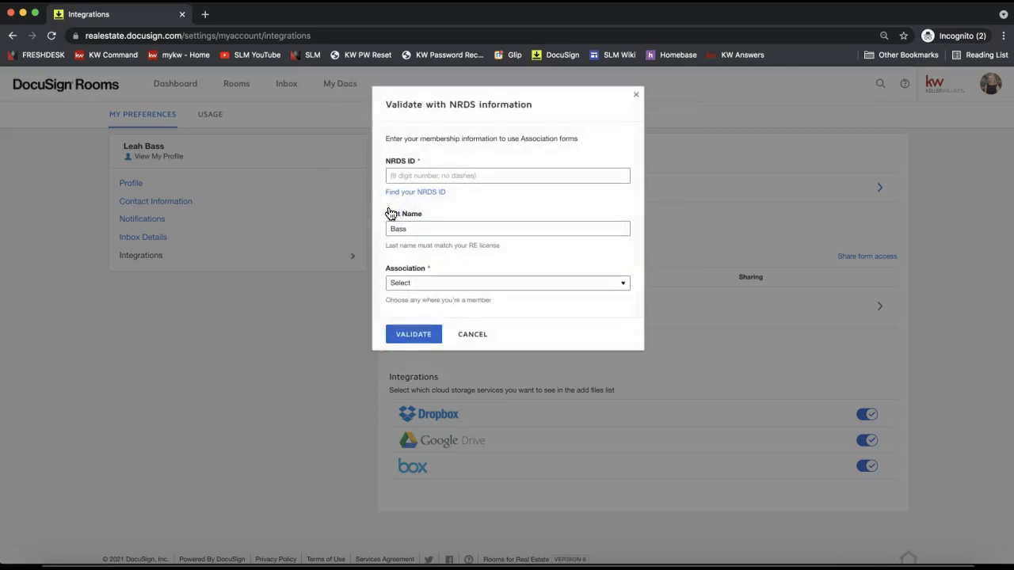
Enter NRDS ID 88888888 and select the prefilled last name Bass.
click(448, 176)
click(455, 172)
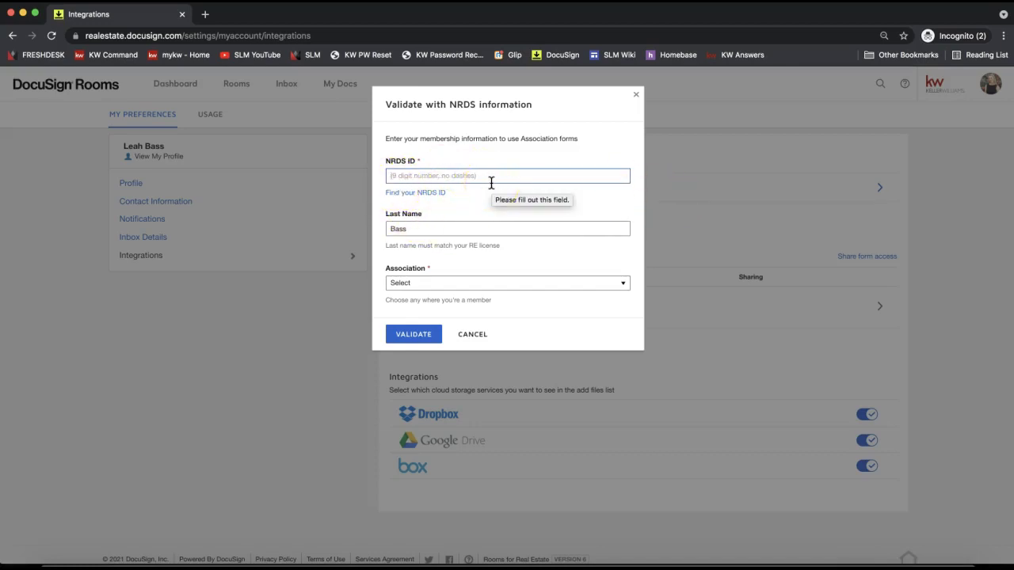
text(88888888)
click(546, 235)
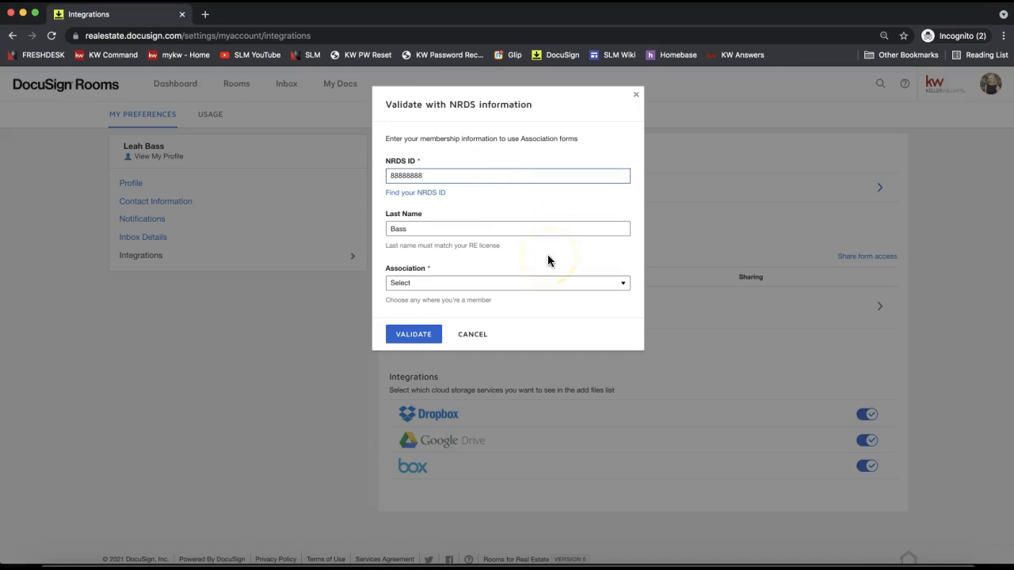
click(419, 198)
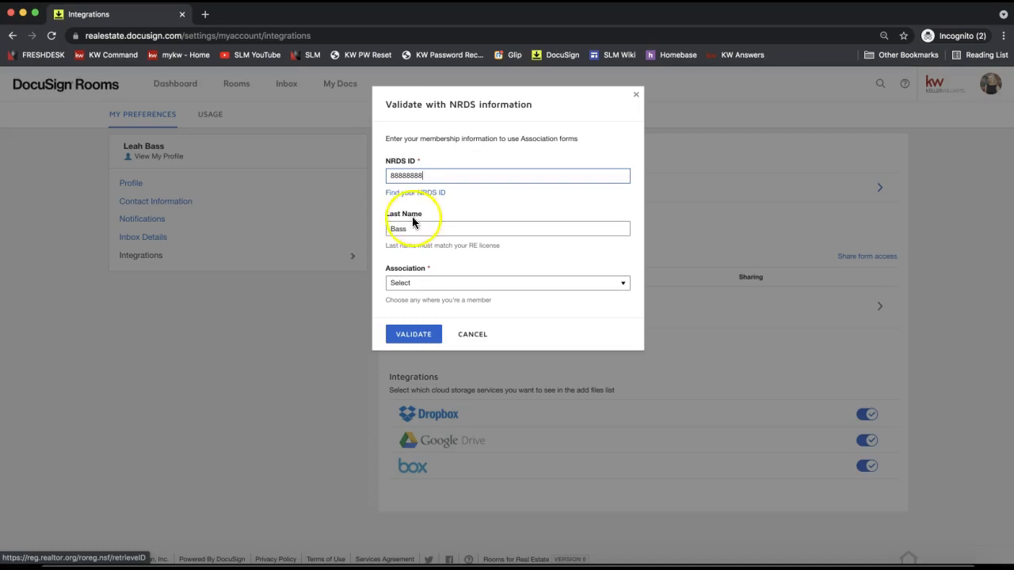
double_click(419, 228)
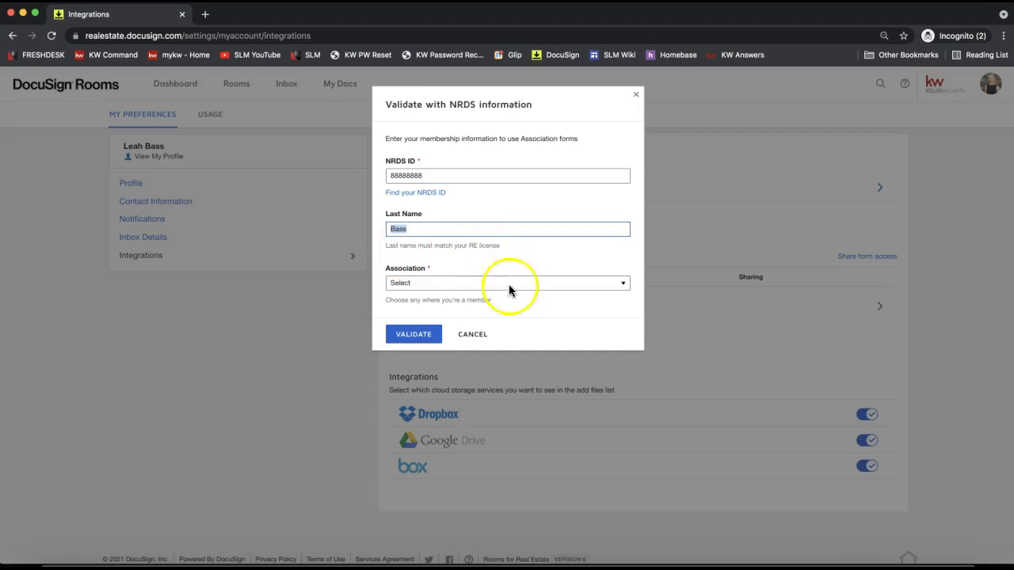
Scroll through the realtor associations list, close it unchosen, and switch to the spreadsheet.
click(432, 283)
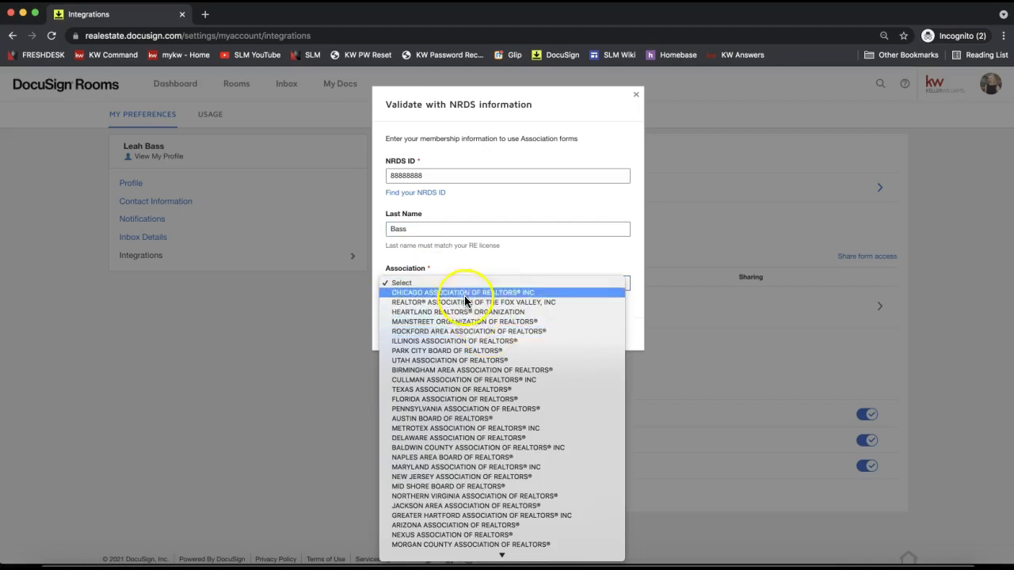
scroll(466, 441, down, 3)
scroll(467, 440, down, 3)
scroll(466, 440, down, 3)
scroll(467, 440, down, 3)
scroll(467, 440, down, 2)
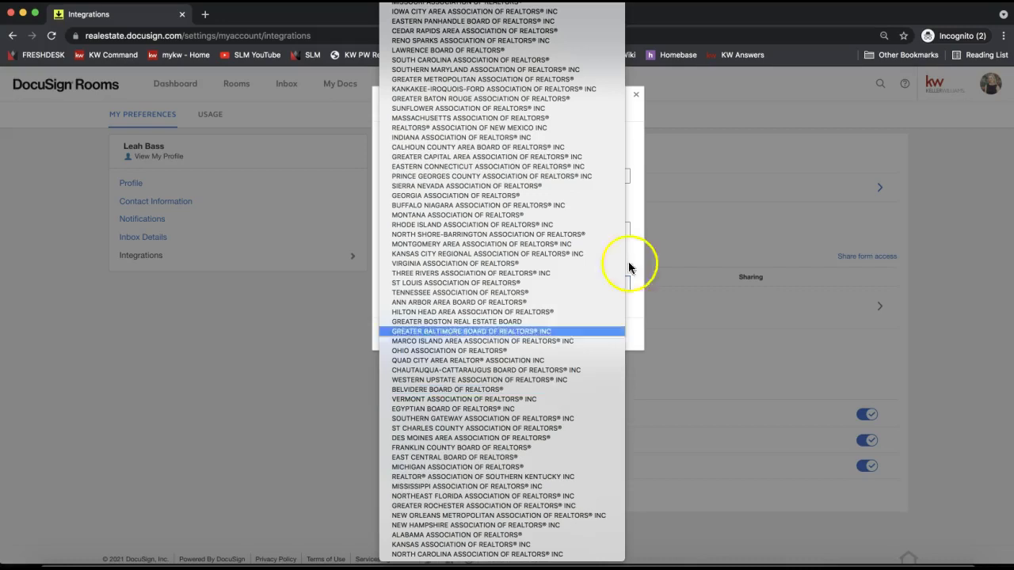
scroll(531, 340, up, 5)
scroll(517, 342, up, 10)
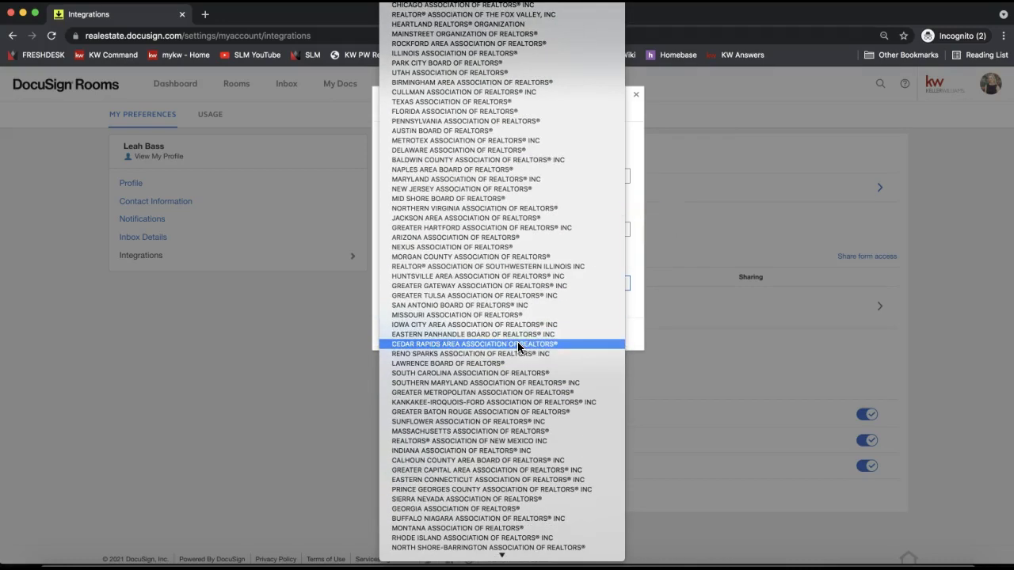
click(476, 134)
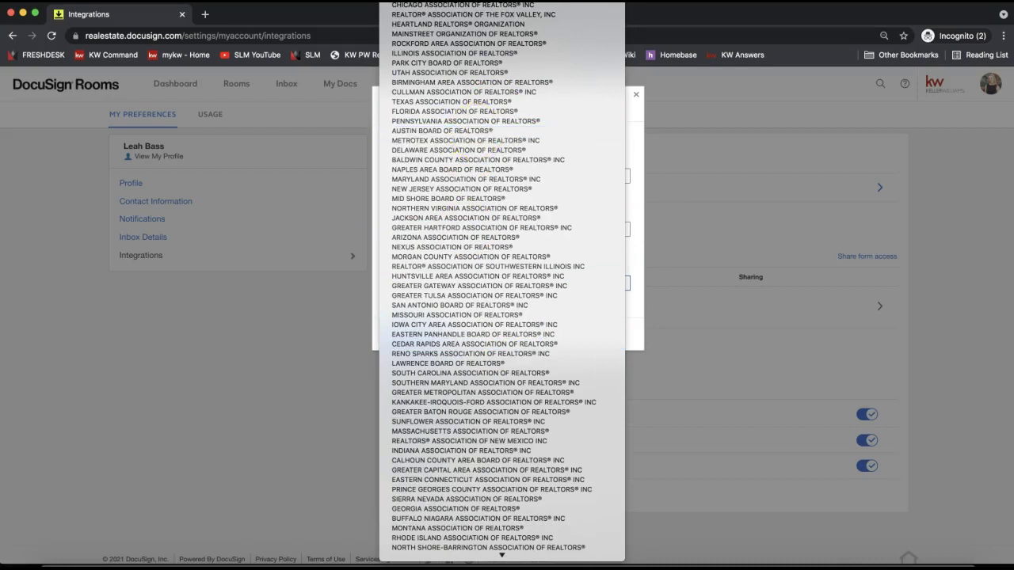
key(ctrl+Right)
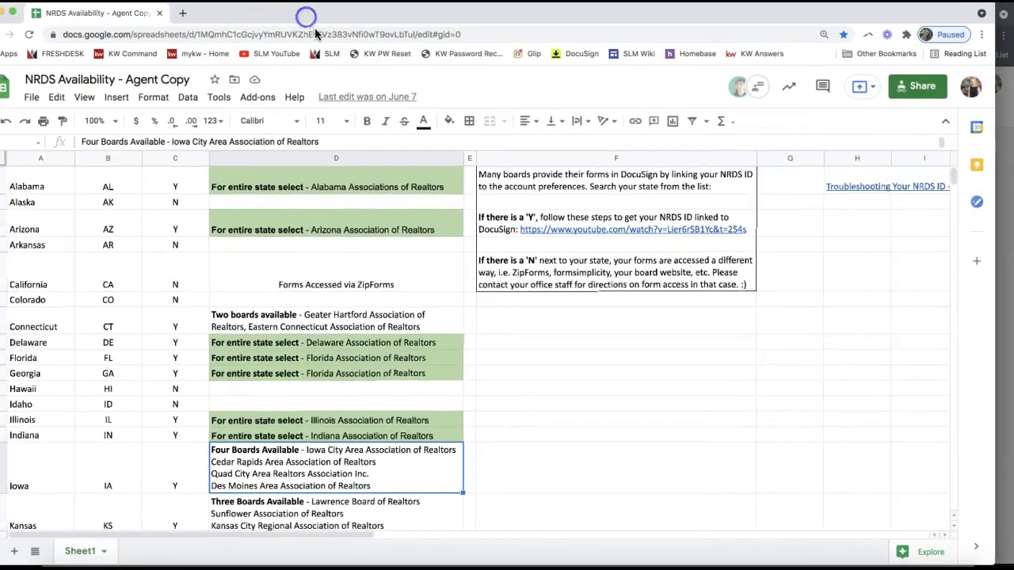
Focus the availability sheet, open Find in sheet with Ctrl+F, then close it.
click(617, 403)
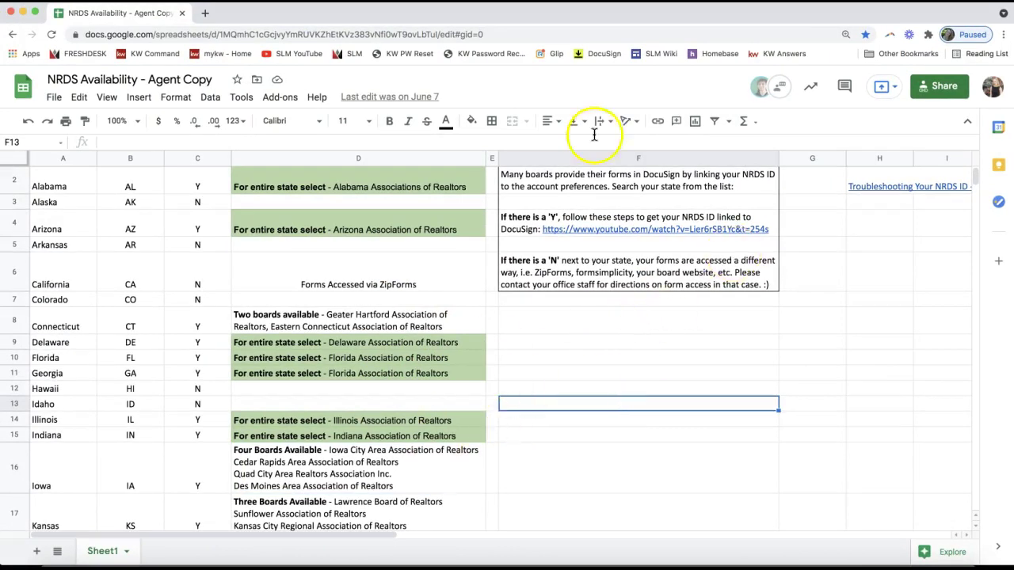
key(ctrl+f)
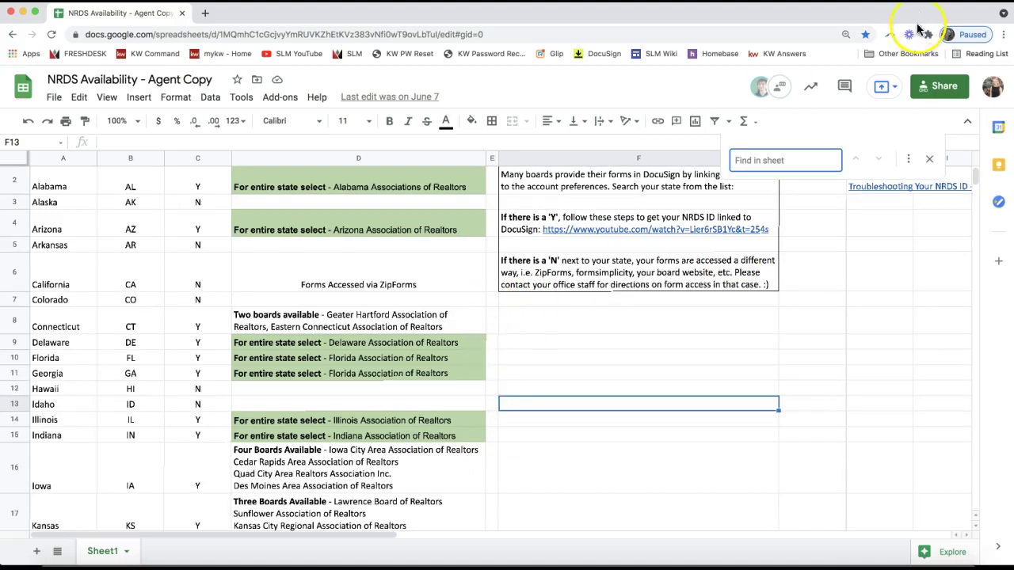
click(931, 158)
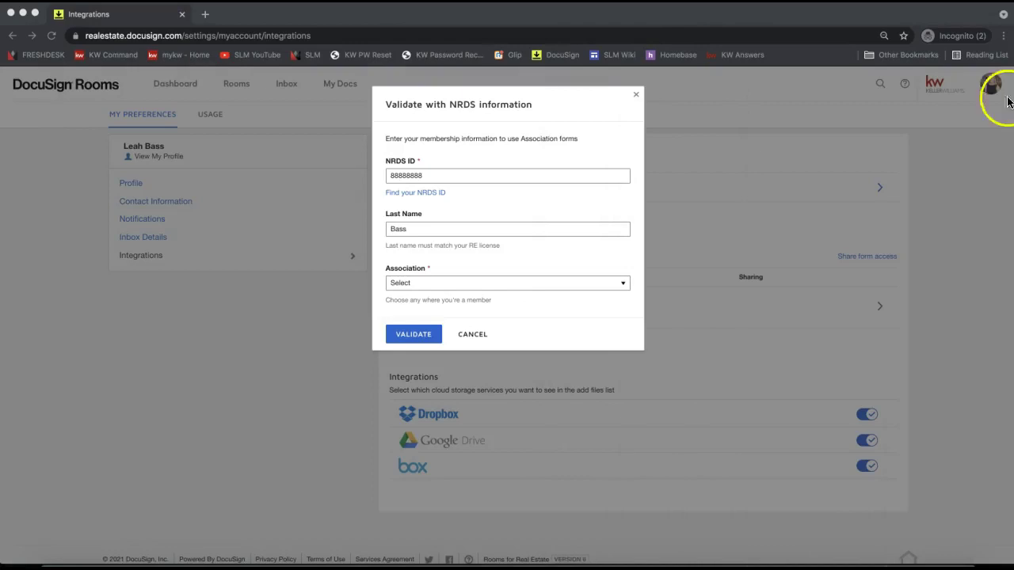
Select FLORIDA ASSOCIATION OF REALTORS®, submit for validation, then close the NRDS form.
click(419, 284)
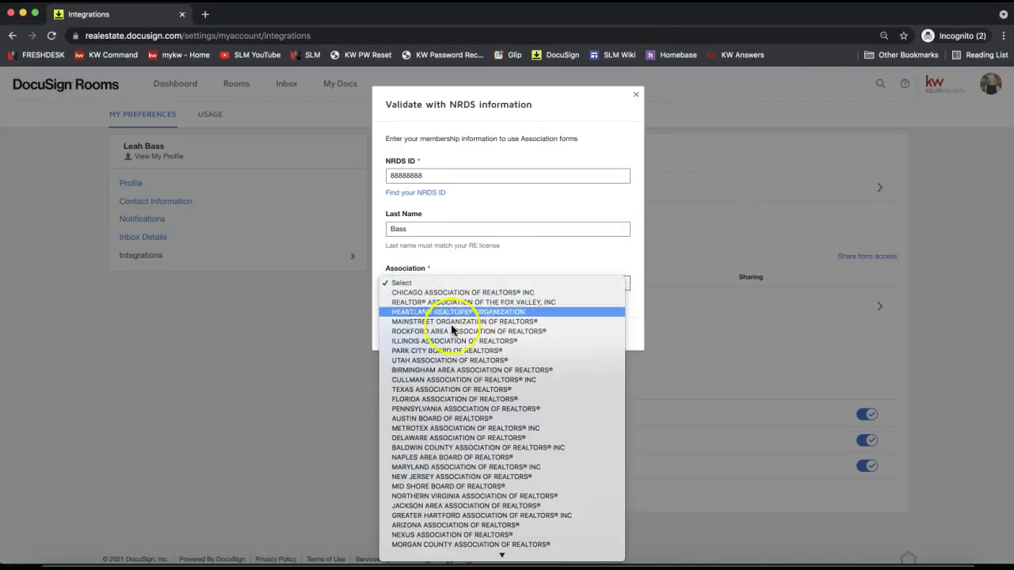
click(459, 350)
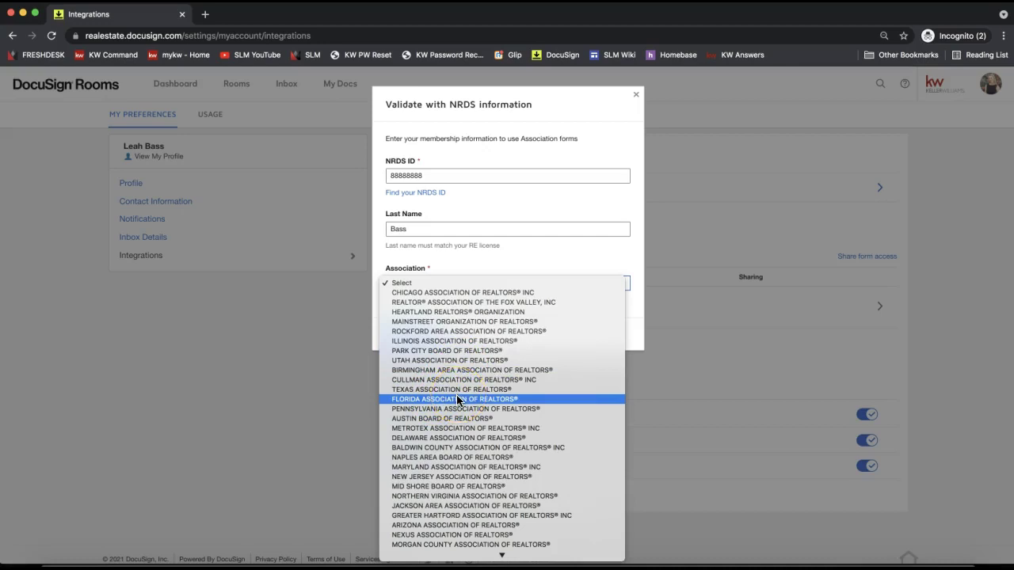
mouse_move(457, 400)
mouse_down()
mouse_move(465, 479)
mouse_move(458, 383)
mouse_move(442, 355)
mouse_up()
click(442, 355)
click(421, 336)
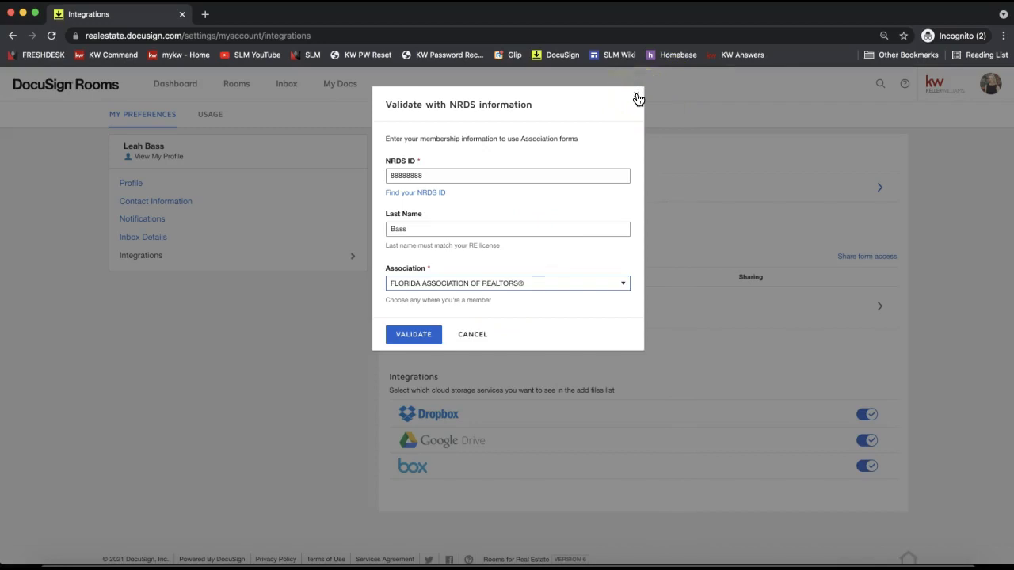
click(638, 98)
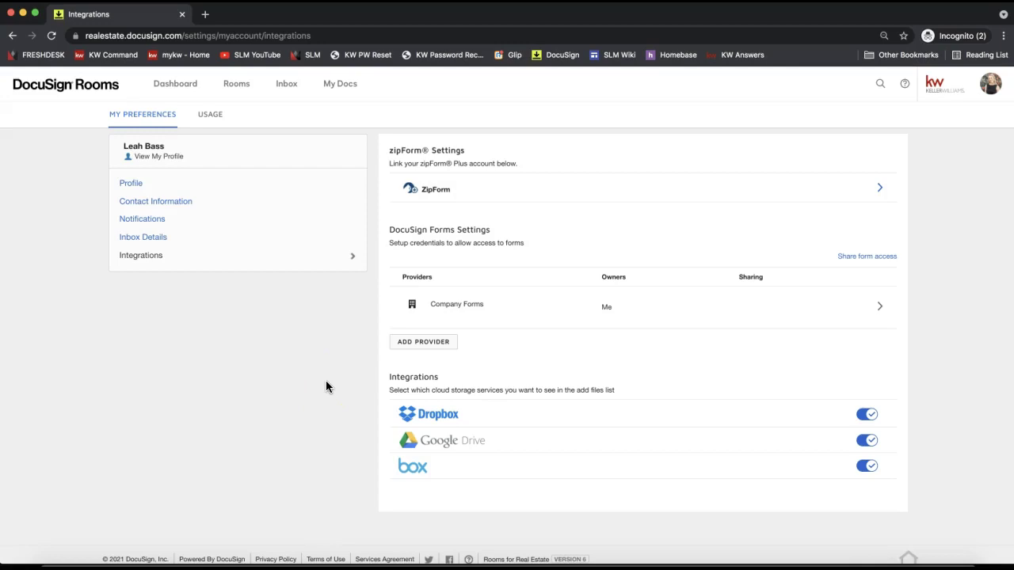
Go to My Docs and show the FORMS tab's shared folders.
click(348, 92)
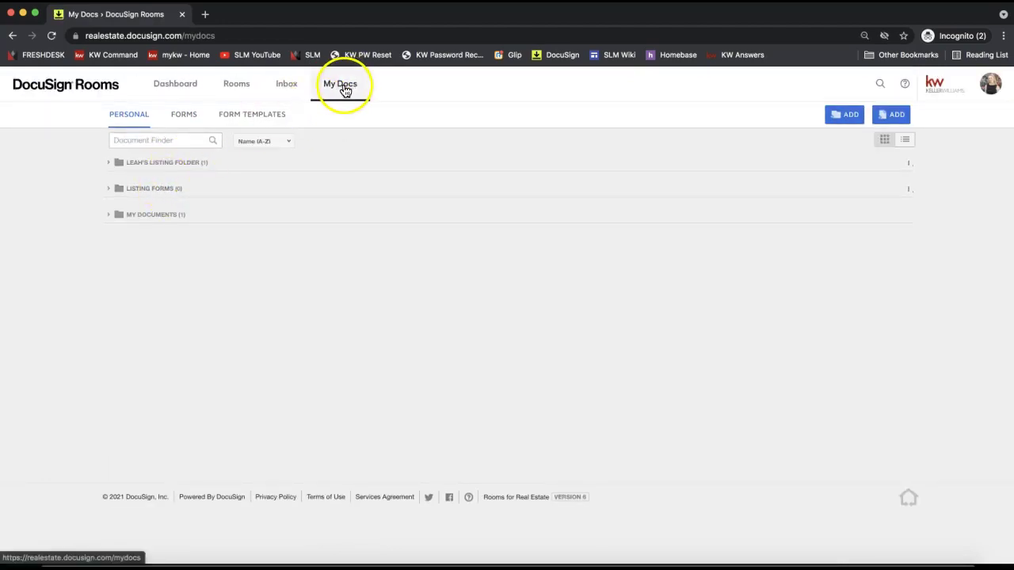
click(190, 124)
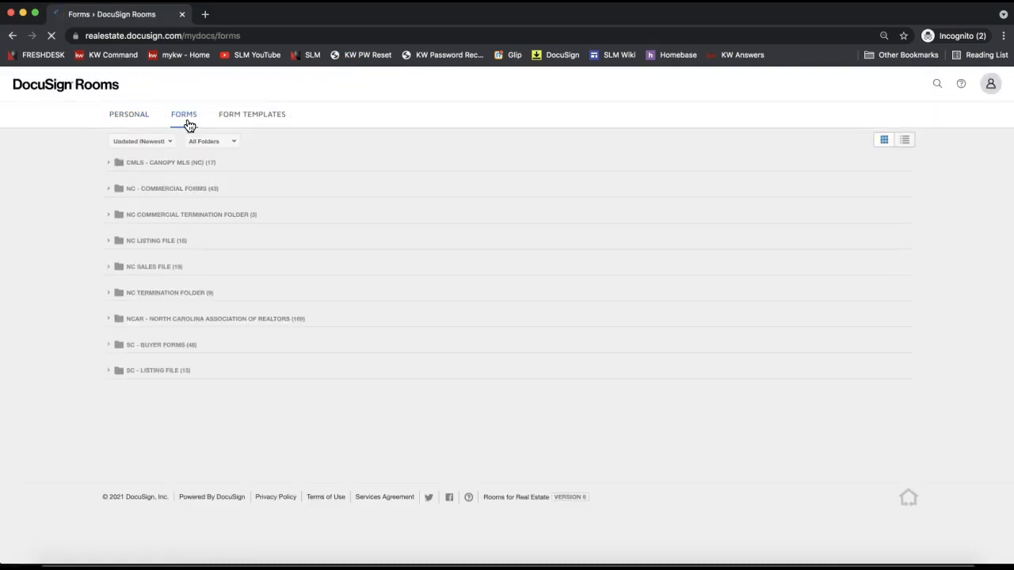
Expand the NC - COMMERCIAL FORMS folder to show its 43 forms, including agency and referral agreements.
click(158, 189)
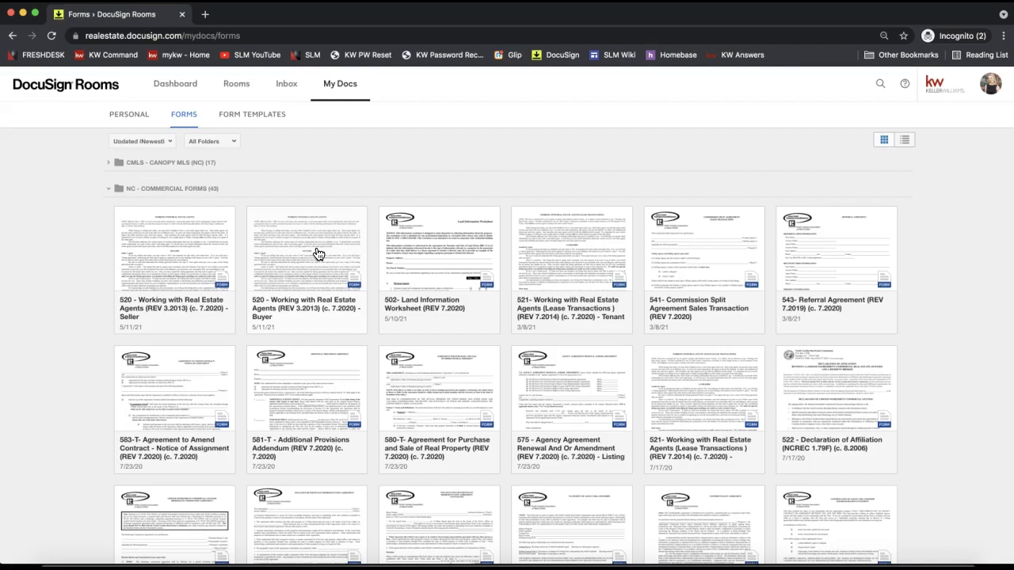
click(72, 408)
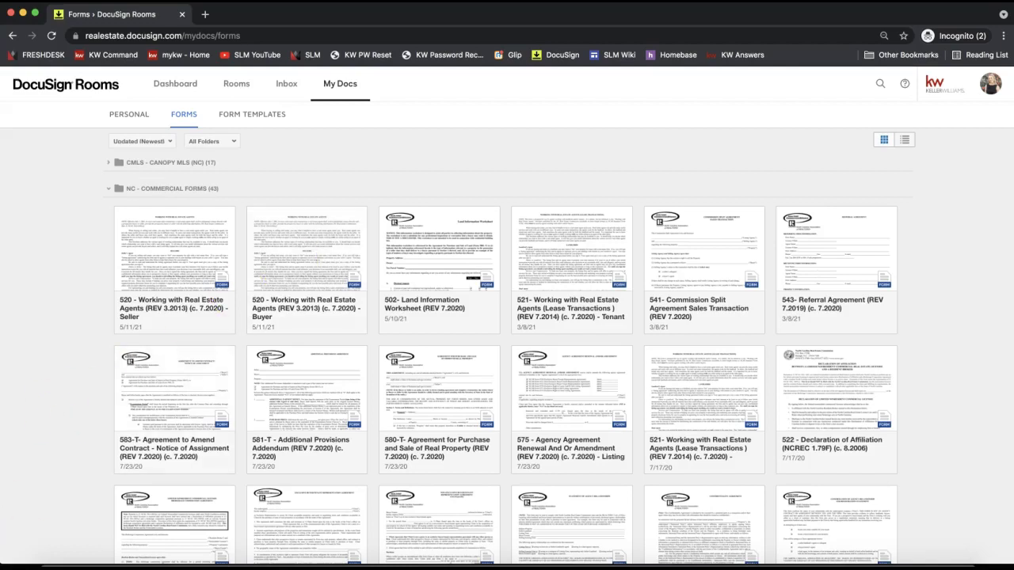